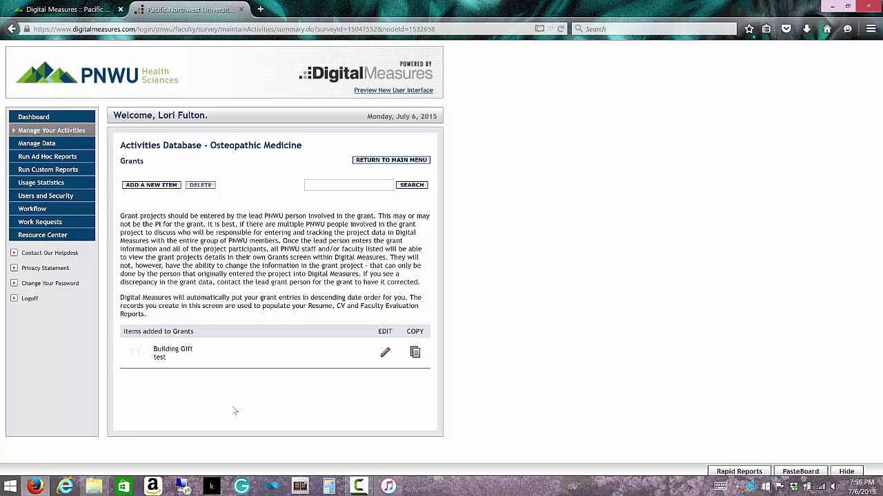
pyautogui.click(166, 187)
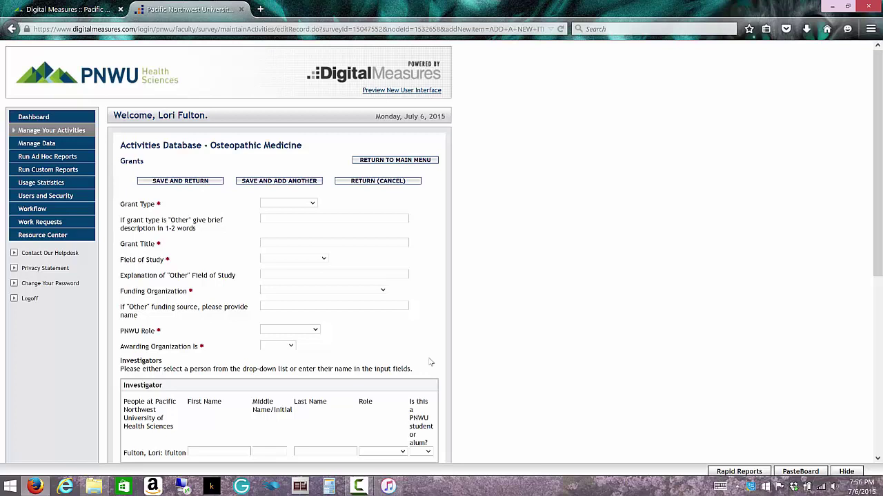
pyautogui.click(407, 182)
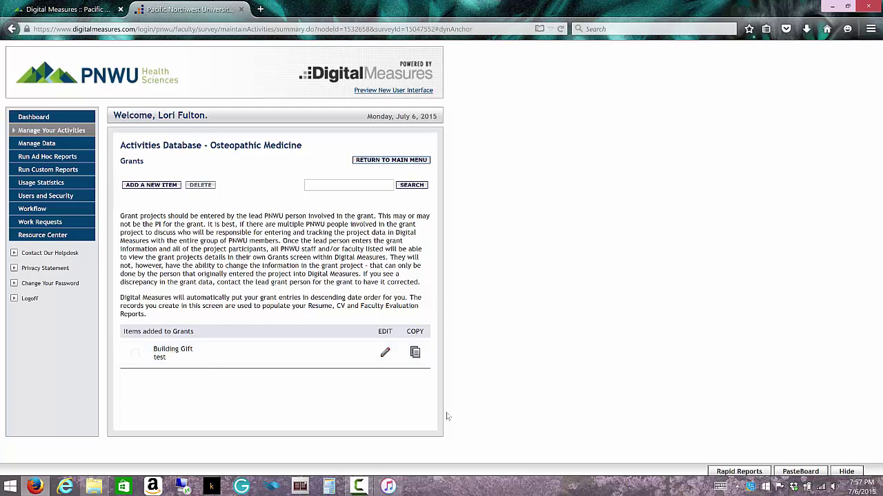
# Copy the Building Gift grant and set its Grant Type to Research Grant.
pyautogui.click(415, 352)
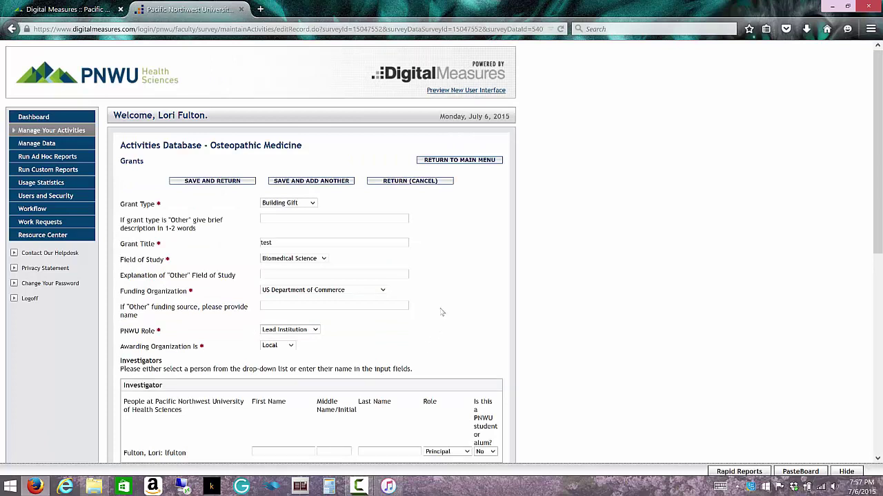
pyautogui.click(312, 205)
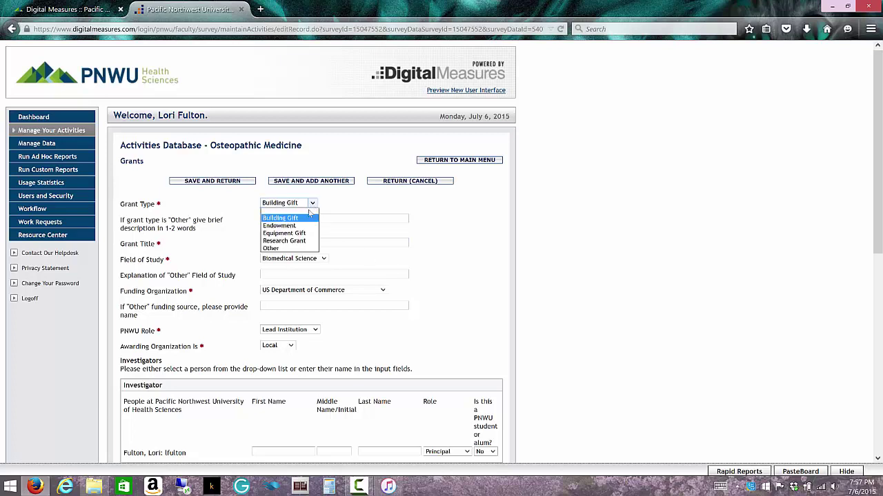
pyautogui.click(299, 242)
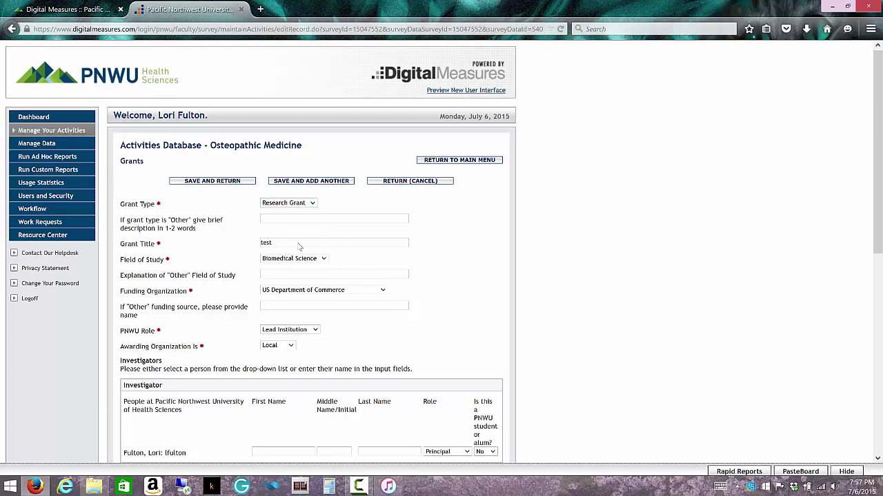
# Retitle the copy 'Test Grant Activity Screen' and set Field of Study to Clinical Medicine.
pyautogui.moveTo(278, 244); pyautogui.dragTo(248, 242)
pyautogui.write('Test')
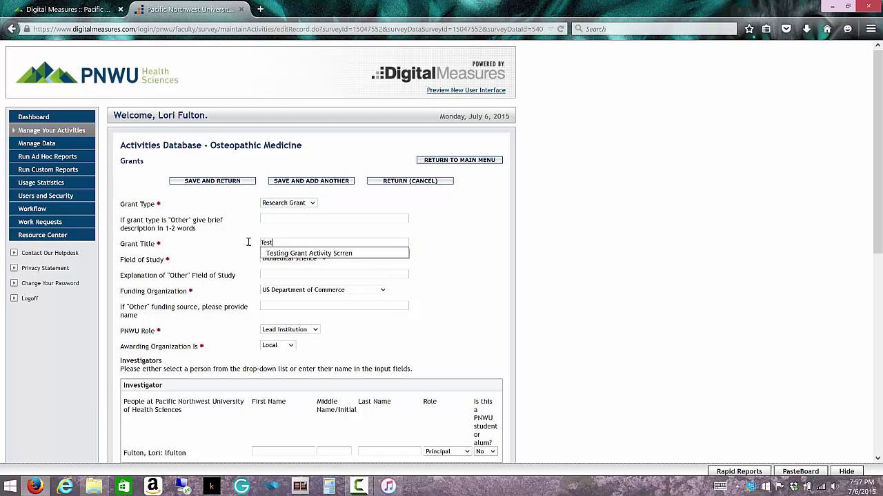
pyautogui.write(' Grant Activity Screen')
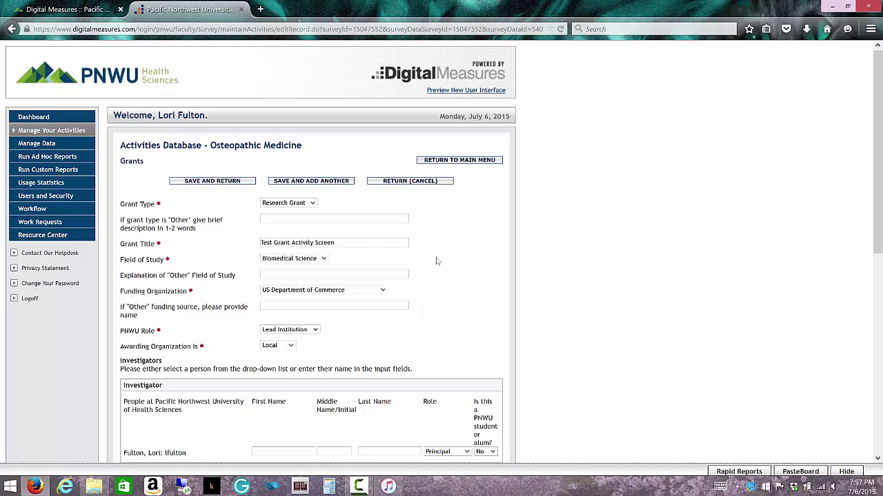
pyautogui.click(321, 260)
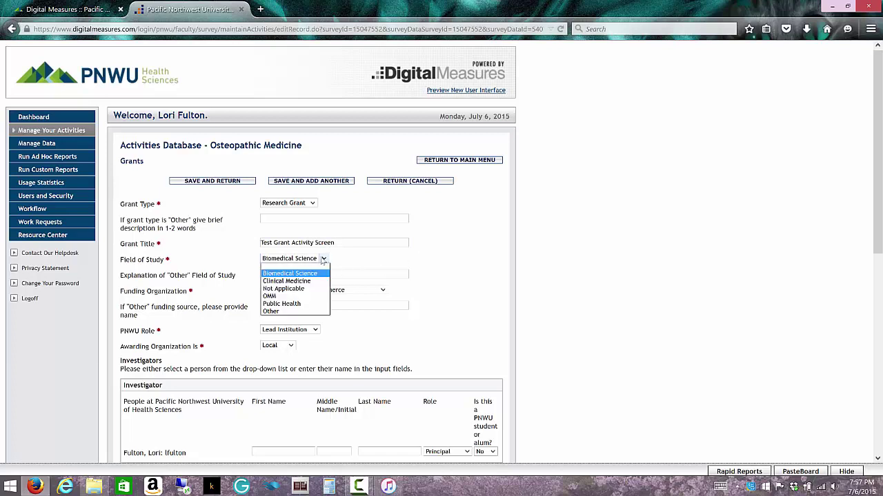
pyautogui.click(297, 281)
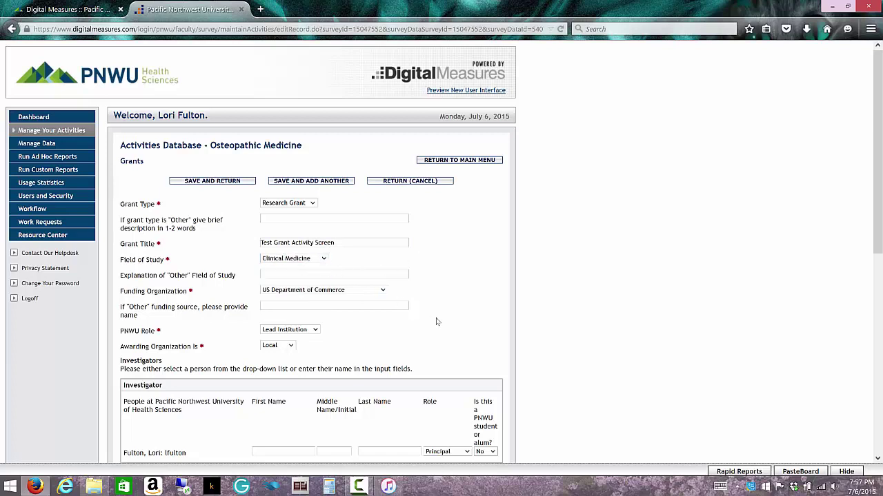
# Delete the Faculty Test and student investigator entries, confirming each deletion.
pyautogui.scroll(-1, 436, 321)
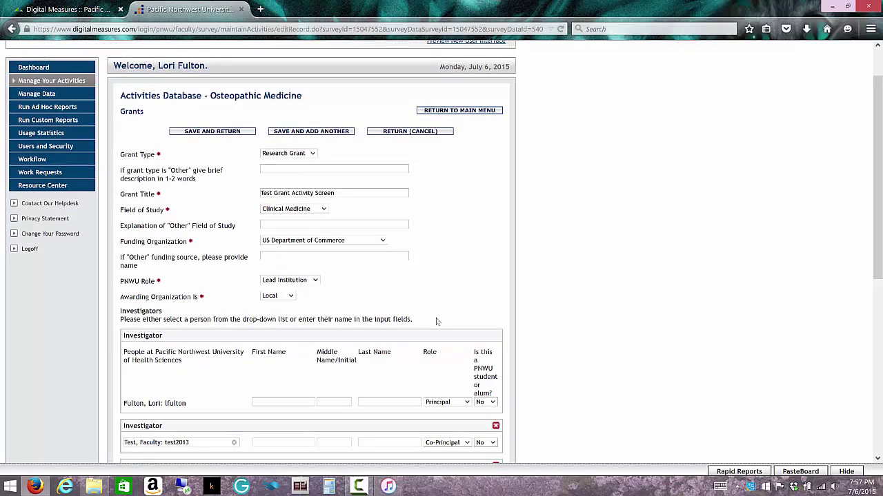
pyautogui.scroll(-3, 436, 321)
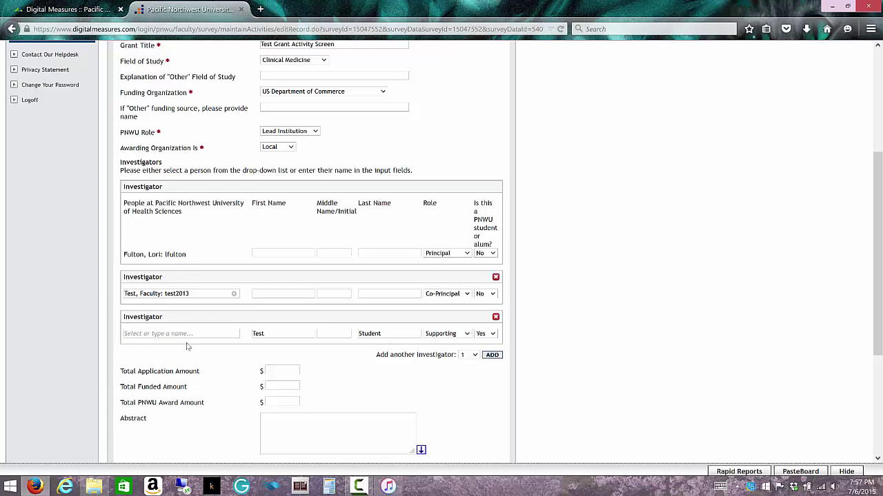
pyautogui.click(496, 278)
pyautogui.click(482, 224)
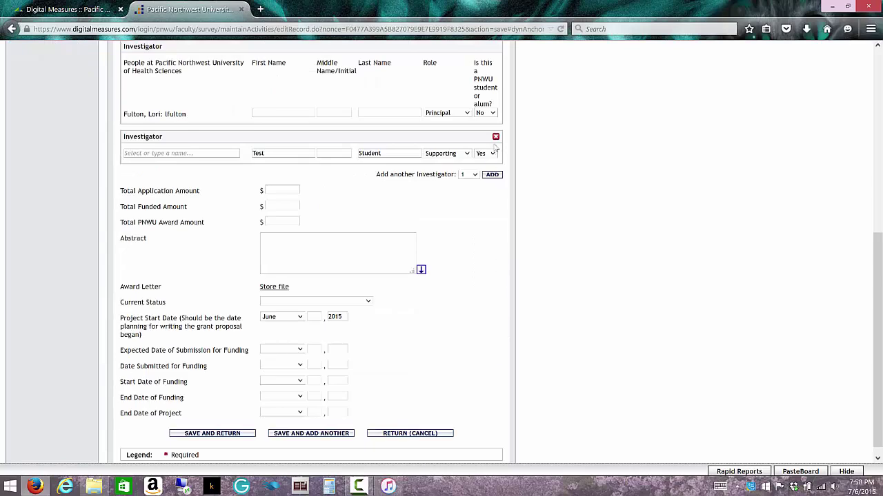
pyautogui.click(495, 139)
pyautogui.click(482, 226)
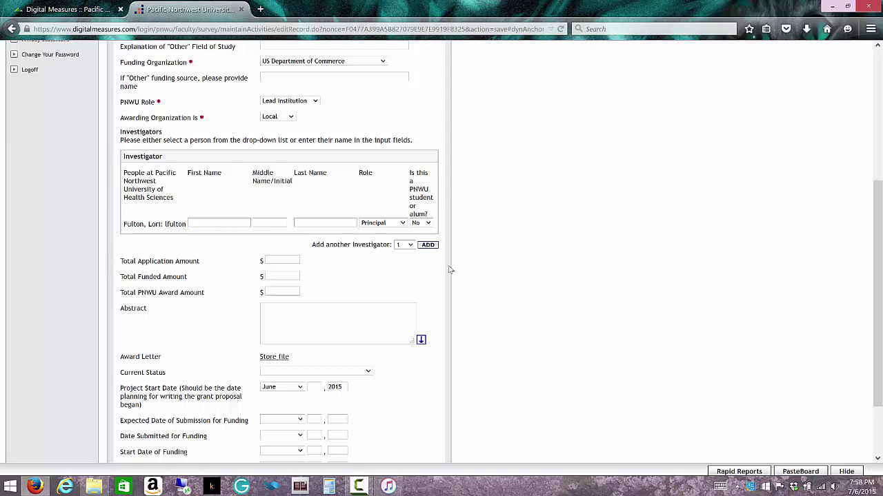
# Set 'Add another Investigator' to 2 and add two new investigator rows.
pyautogui.click(410, 247)
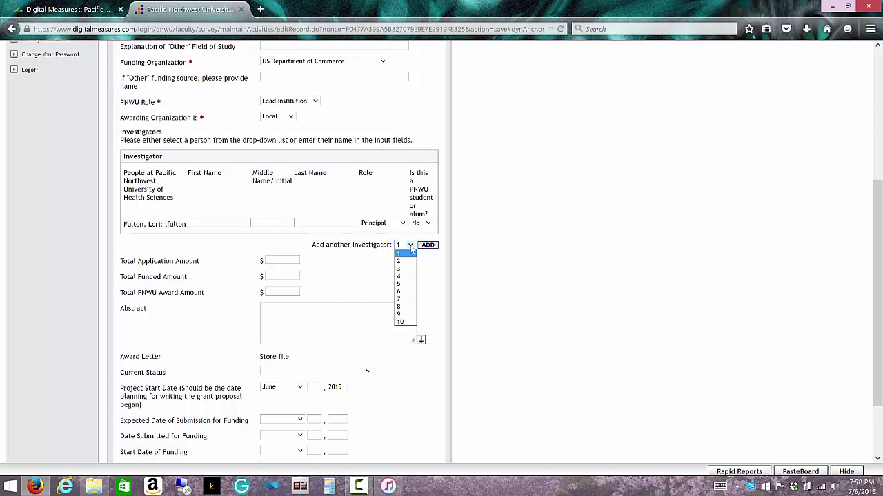
pyautogui.click(405, 263)
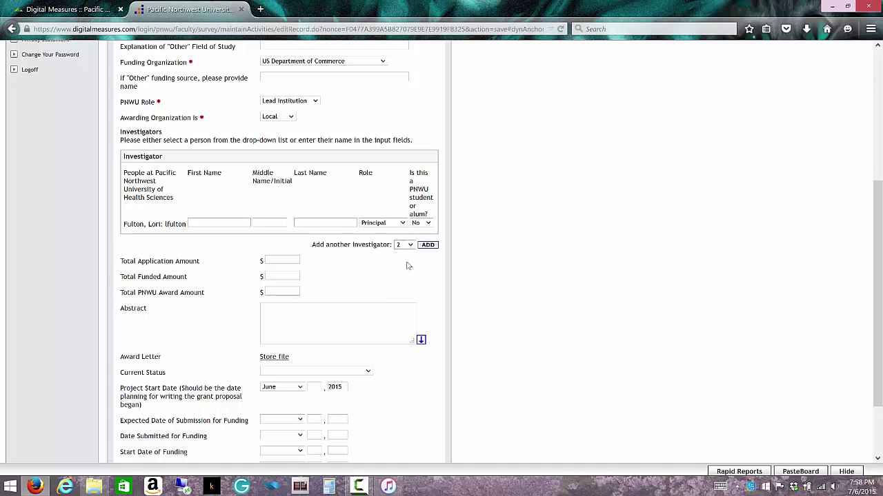
pyautogui.click(428, 245)
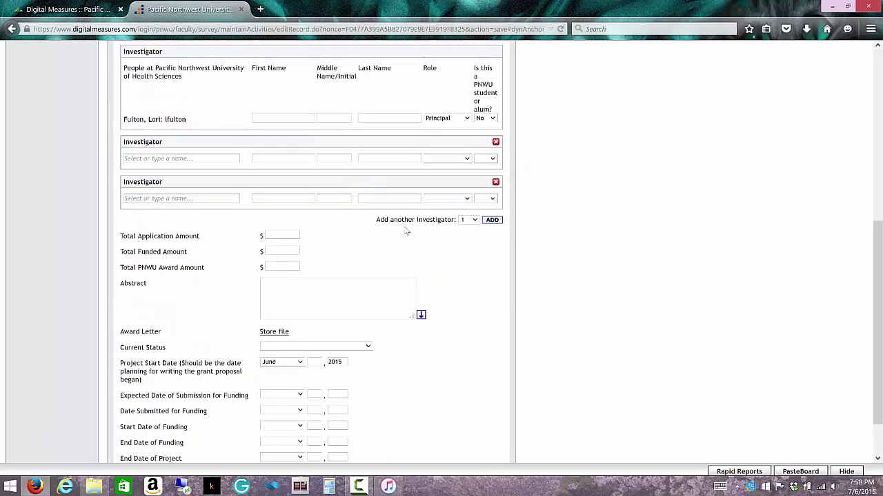
pyautogui.click(210, 158)
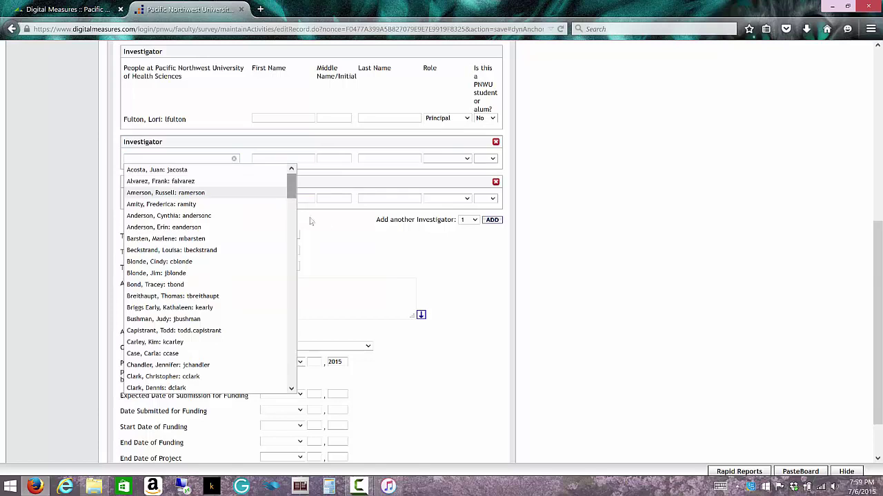
# Pick Faculty Test from the people list for the first blank investigator.
pyautogui.click(328, 189)
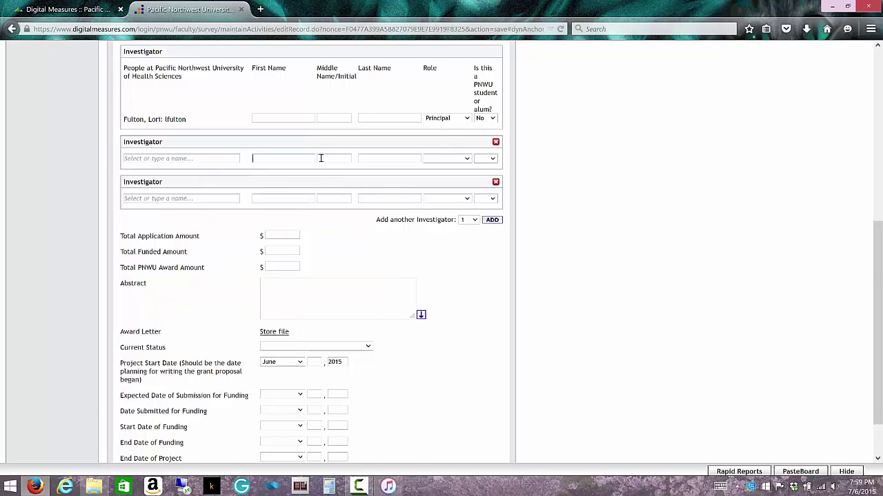
pyautogui.click(397, 160)
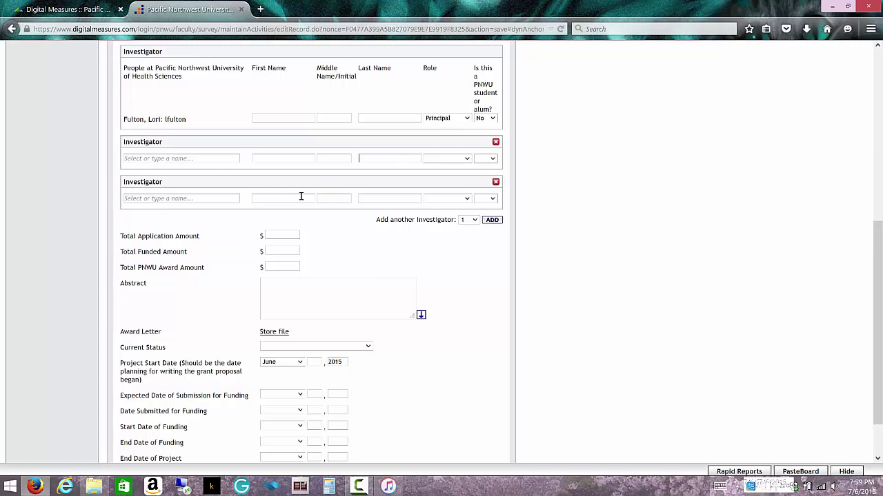
pyautogui.click(200, 157)
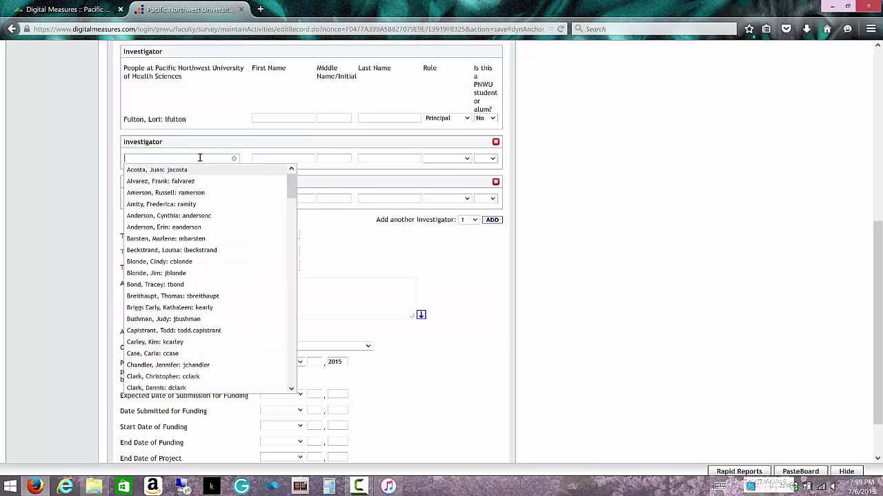
pyautogui.moveTo(290, 183); pyautogui.dragTo(288, 352)
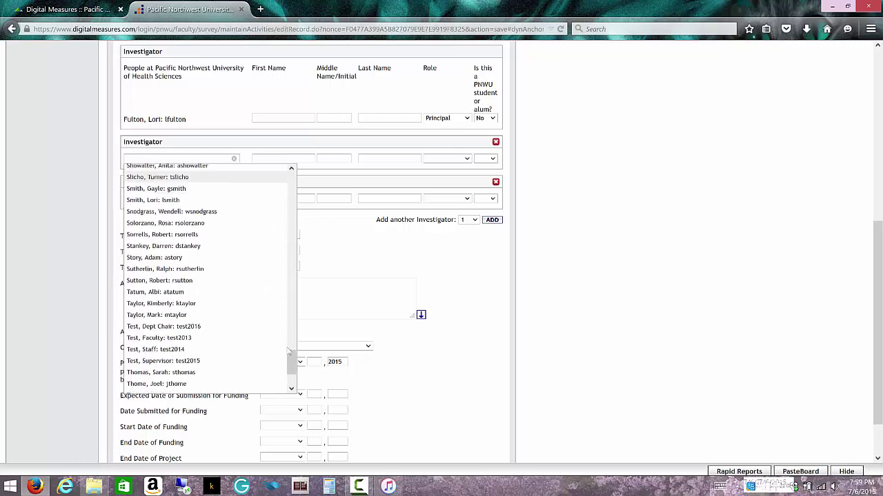
pyautogui.click(163, 341)
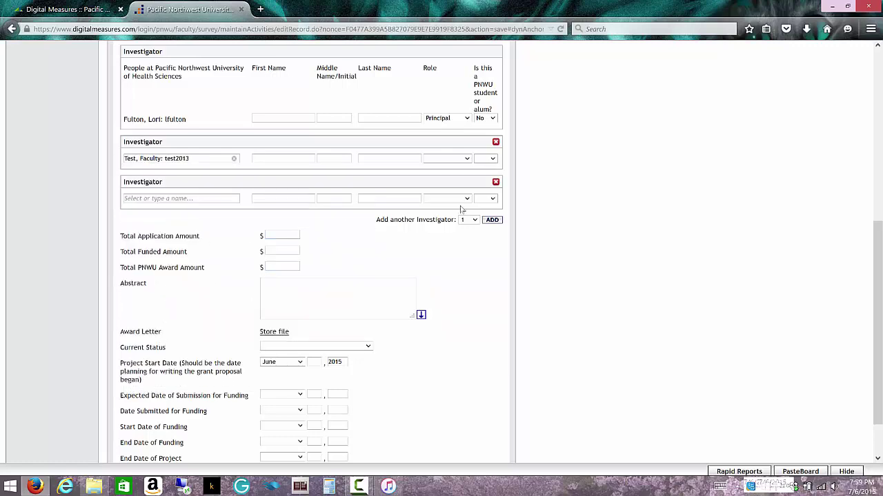
# Give Faculty Test the Co-Principal role and mark them as not a PNWU student.
pyautogui.click(468, 159)
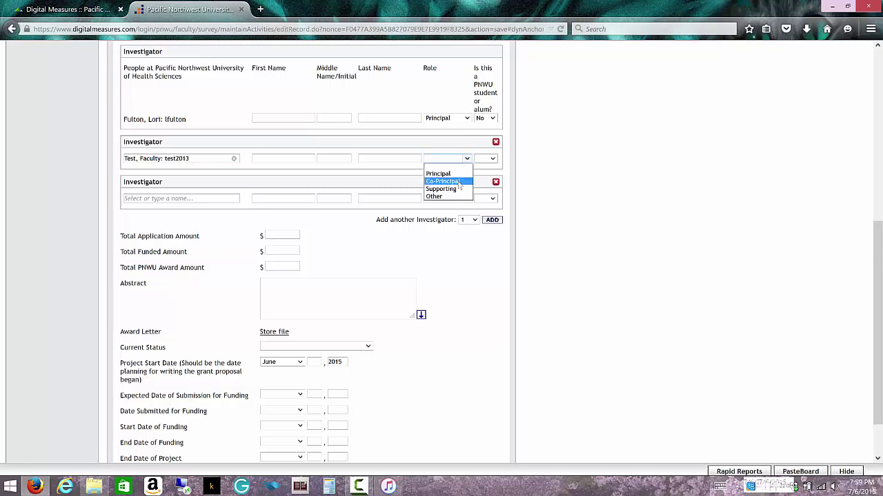
pyautogui.click(460, 180)
pyautogui.click(491, 159)
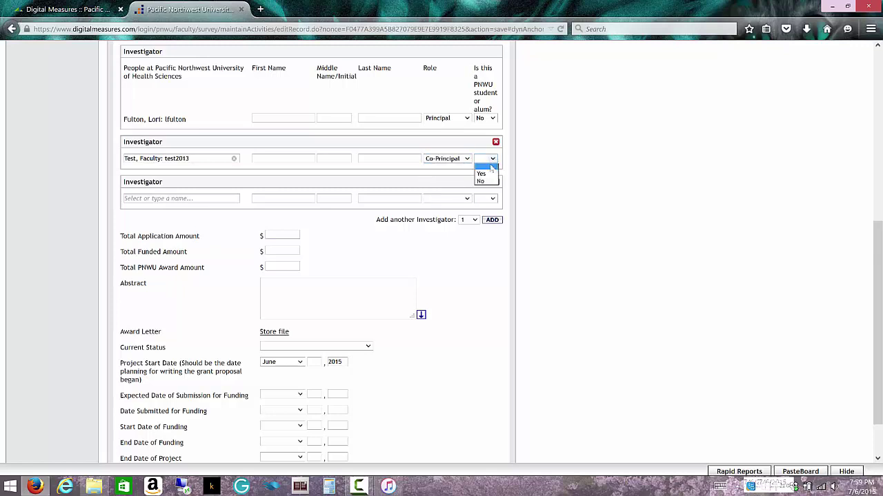
pyautogui.click(486, 181)
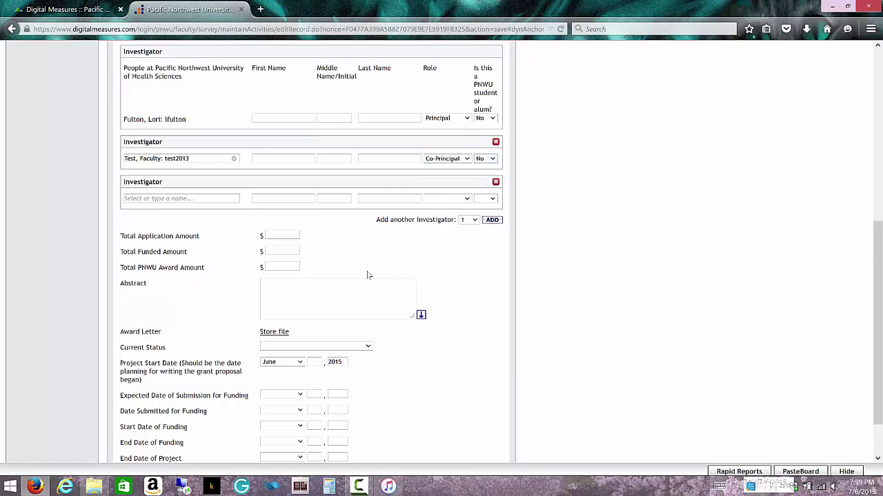
# Enter the third investigator as Test Student, role Supporting, PNWU student Yes.
pyautogui.click(283, 199)
pyautogui.write('Test')
pyautogui.press('Tab')
pyautogui.press('Tab')
pyautogui.write('Student')
pyautogui.click(466, 198)
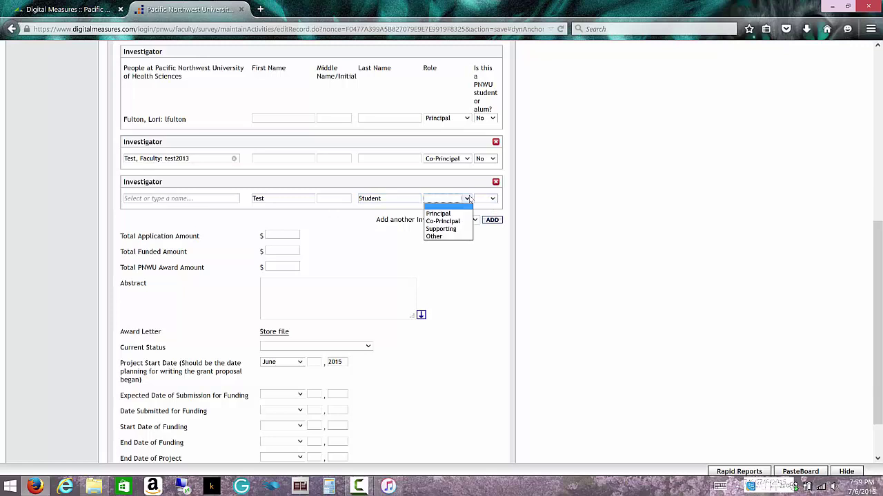
pyautogui.click(445, 229)
pyautogui.click(494, 199)
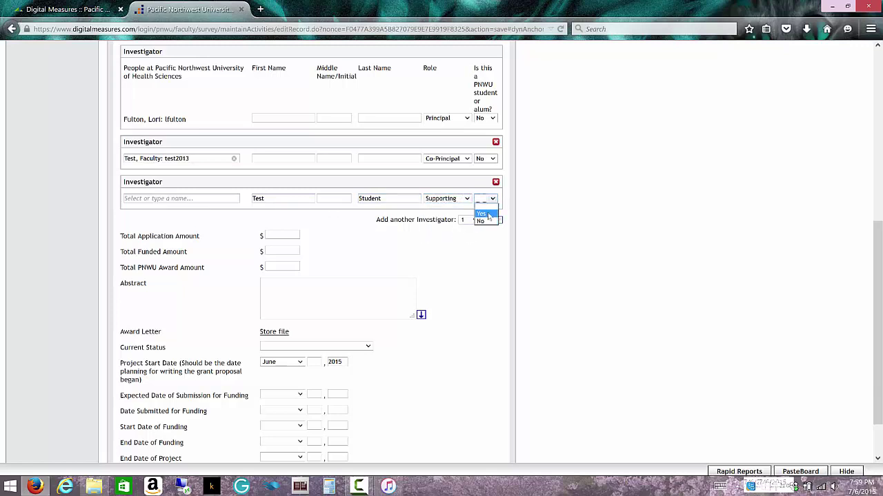
pyautogui.click(482, 214)
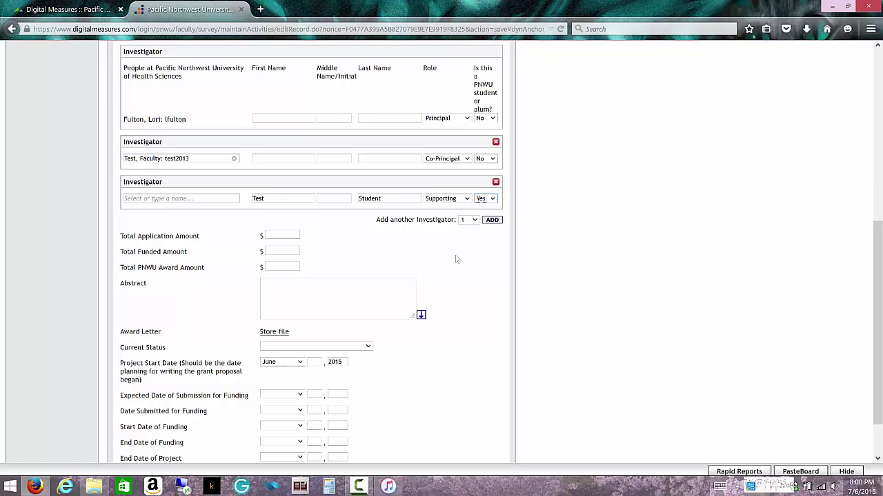
pyautogui.scroll(3, 466, 261)
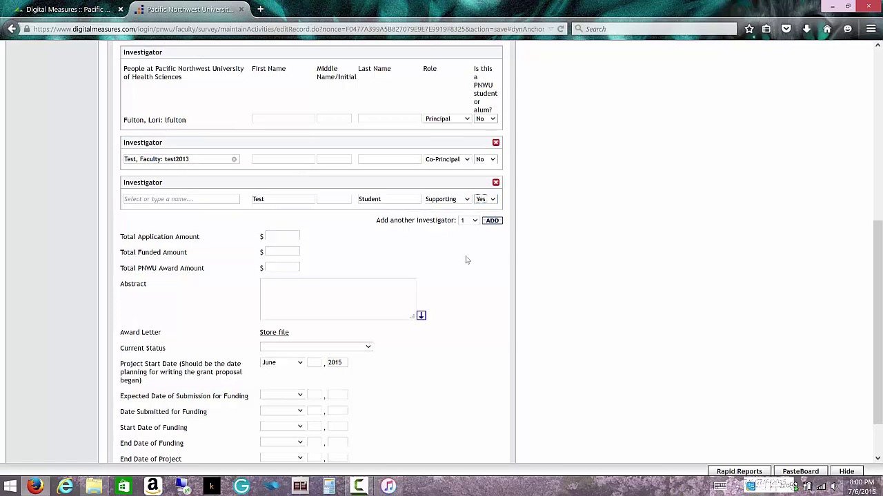
pyautogui.scroll(5, 466, 261)
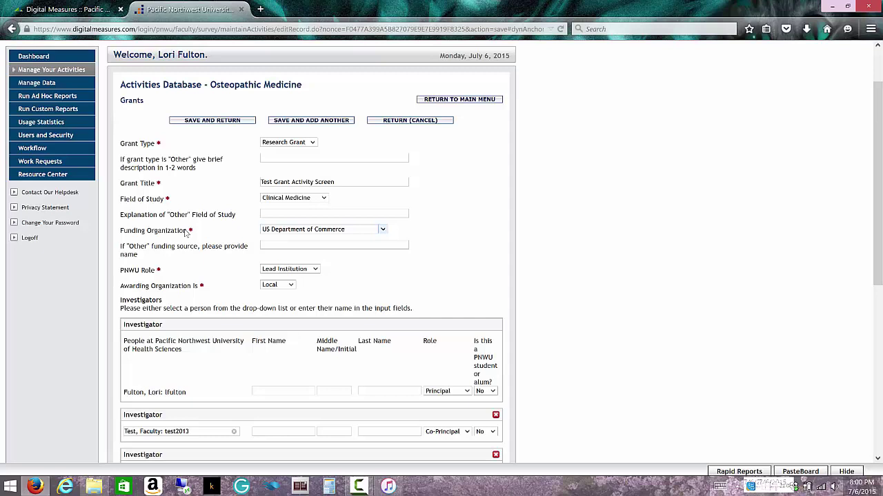
pyautogui.scroll(-4, 209, 261)
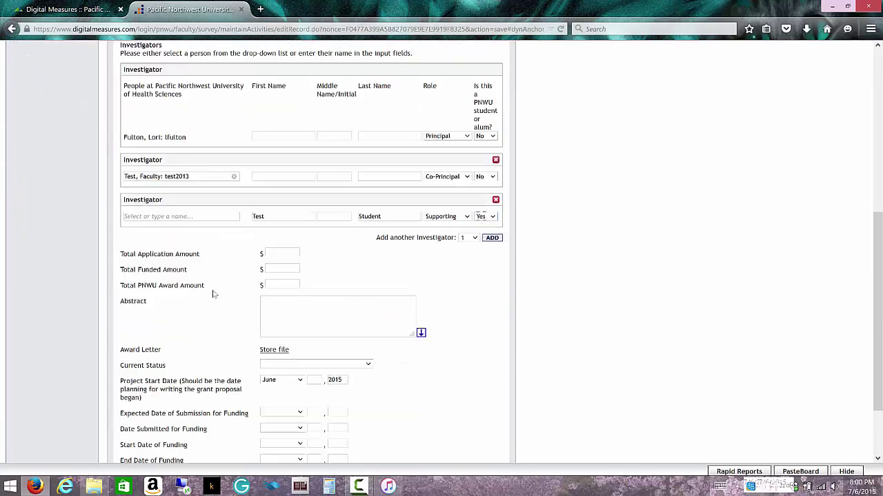
pyautogui.scroll(-2, 213, 294)
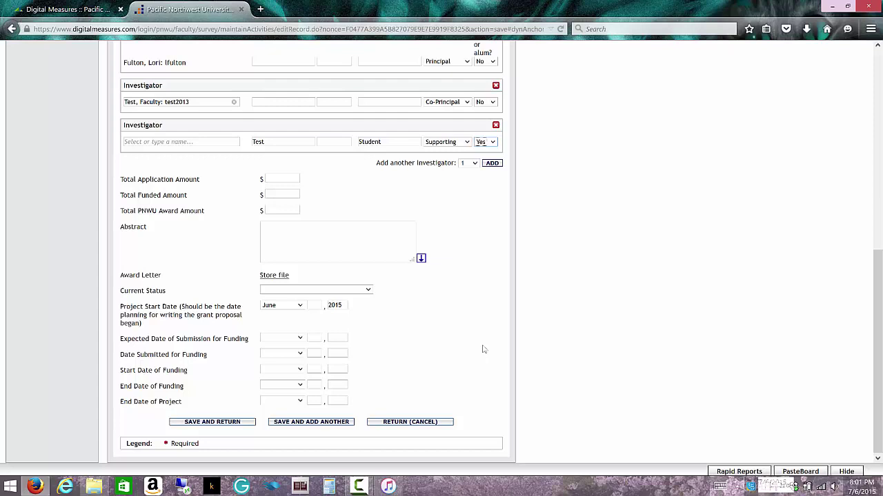
# Choose 'In development, not yet submitted' as the grant's Current Status.
pyautogui.click(368, 290)
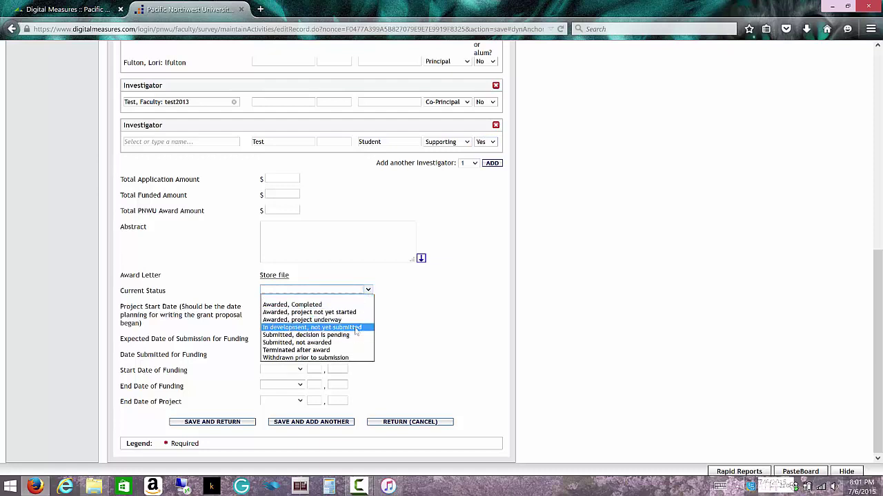
pyautogui.click(356, 328)
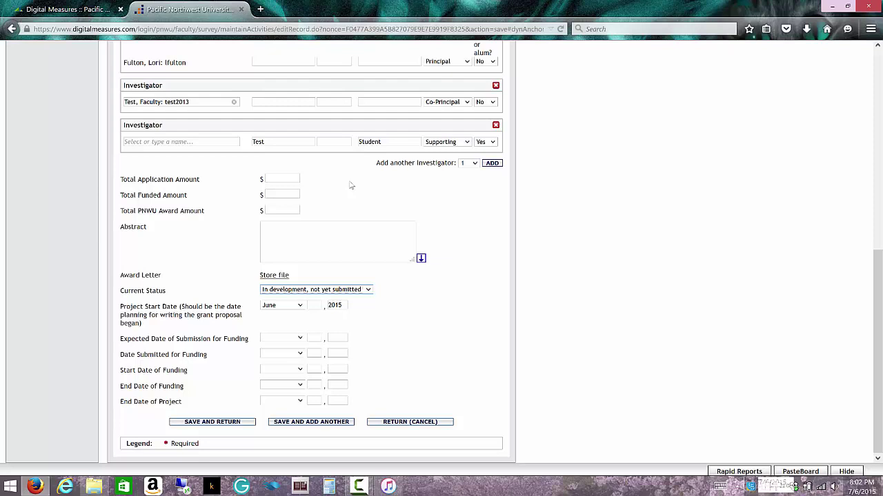
pyautogui.scroll(1, 350, 185)
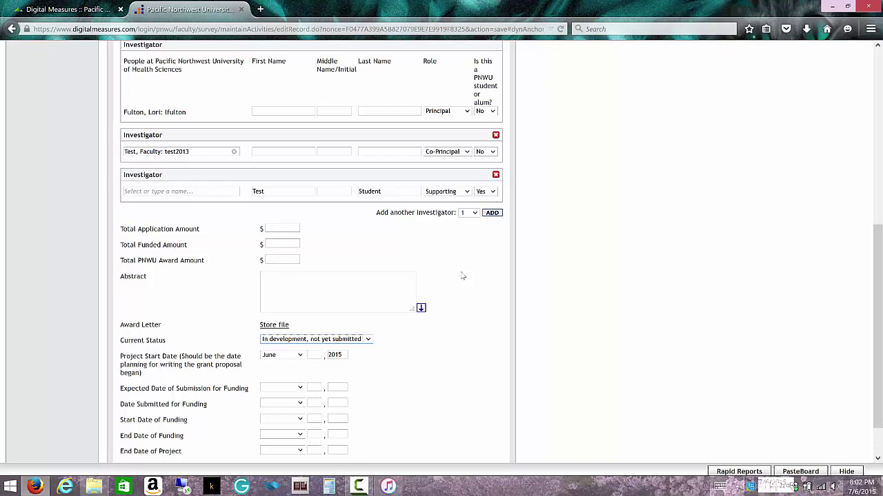
pyautogui.scroll(1, 462, 276)
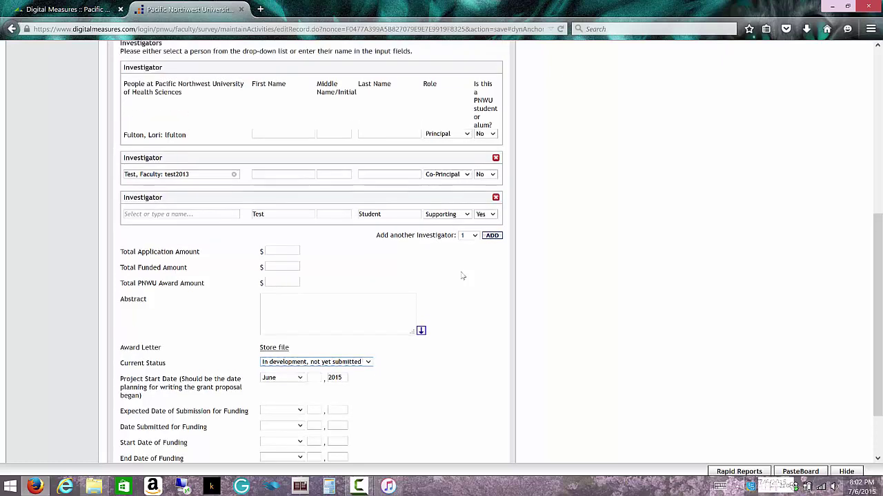
pyautogui.scroll(4, 462, 276)
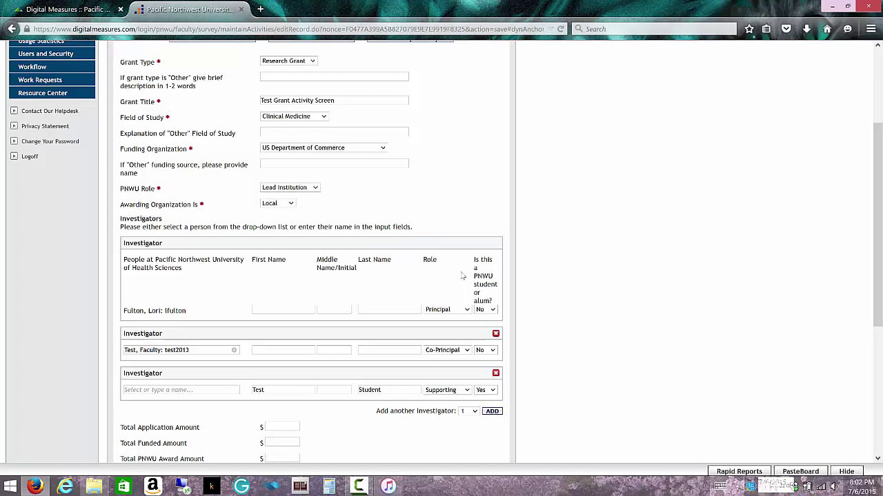
pyautogui.scroll(3, 462, 276)
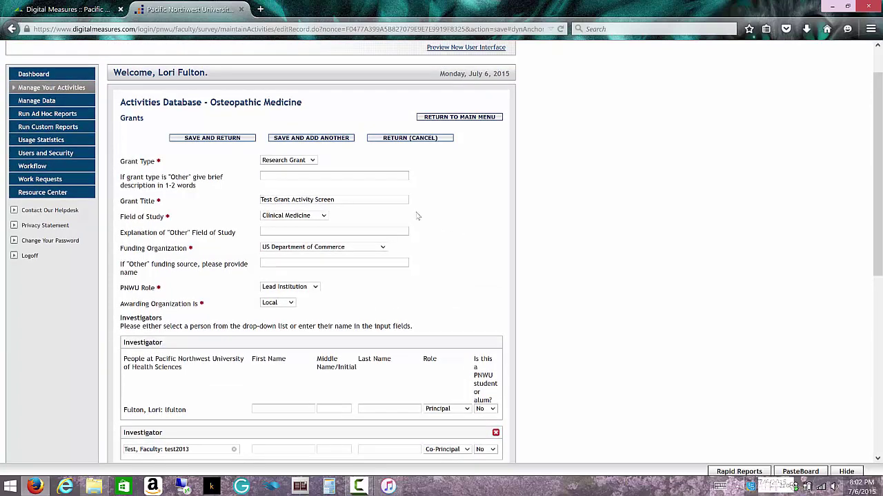
pyautogui.scroll(-2, 428, 248)
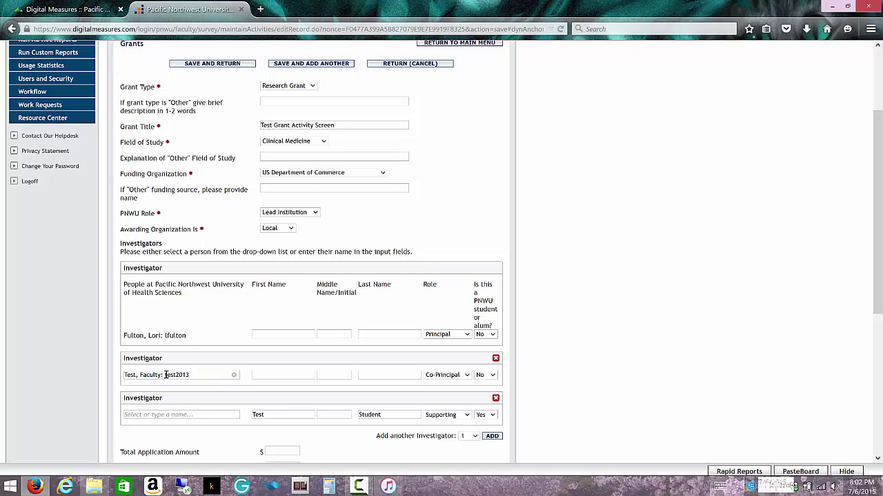
# Save the grant, log off, and return to the login page.
pyautogui.click(181, 65)
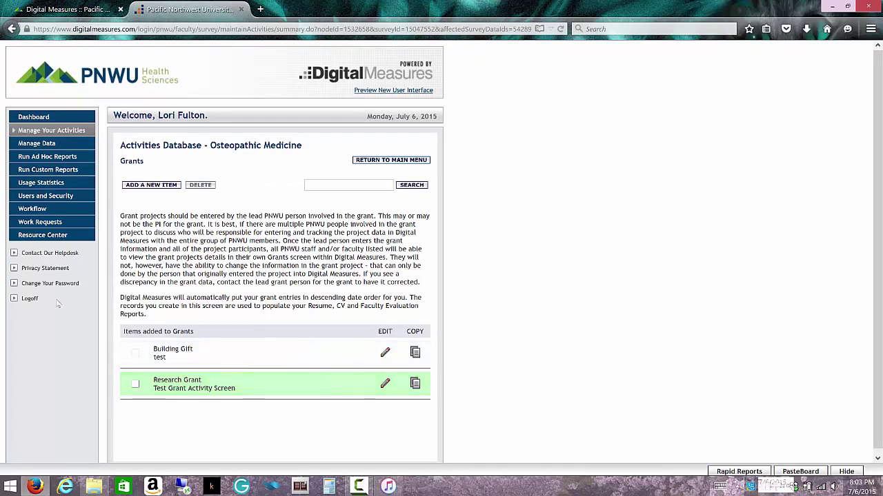
pyautogui.click(30, 299)
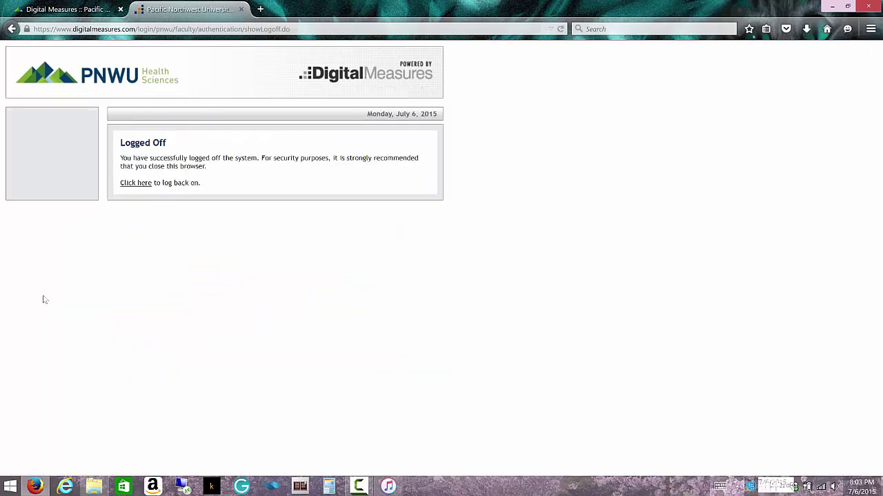
pyautogui.click(125, 186)
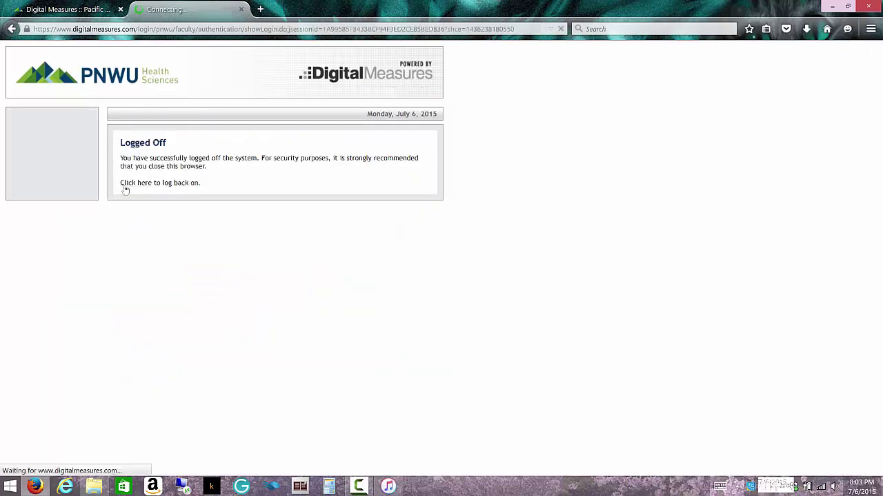
# Sign in with the test account's login name and password, dismissing the save-password prompt.
pyautogui.moveTo(308, 175); pyautogui.dragTo(270, 173)
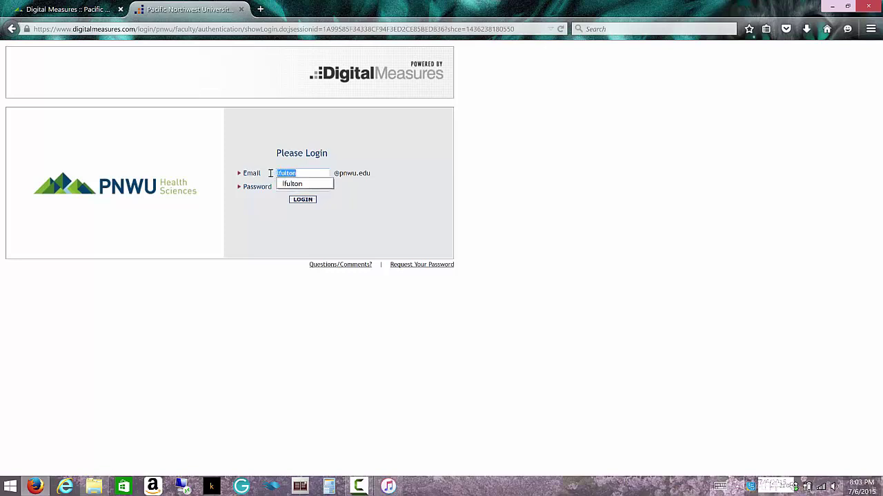
pyautogui.write('test')
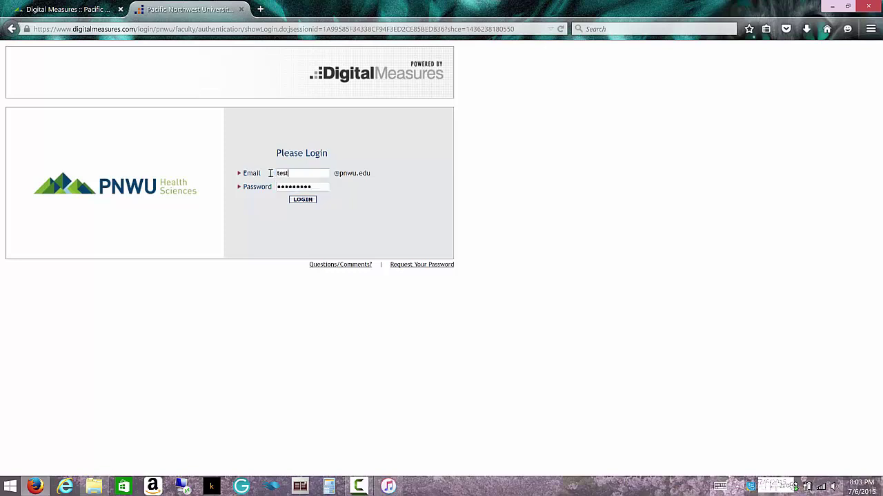
pyautogui.write('2013')
pyautogui.press('Tab')
pyautogui.write('p')
pyautogui.hotkey('shift', 'Tab')
pyautogui.write('test2')
pyautogui.write('04')
pyautogui.write('14')
pyautogui.press('Tab')
pyautogui.hotkey('shift', 'Tab')
pyautogui.write('test2014')
pyautogui.press('Tab')
pyautogui.write('••••')
pyautogui.press('Return')
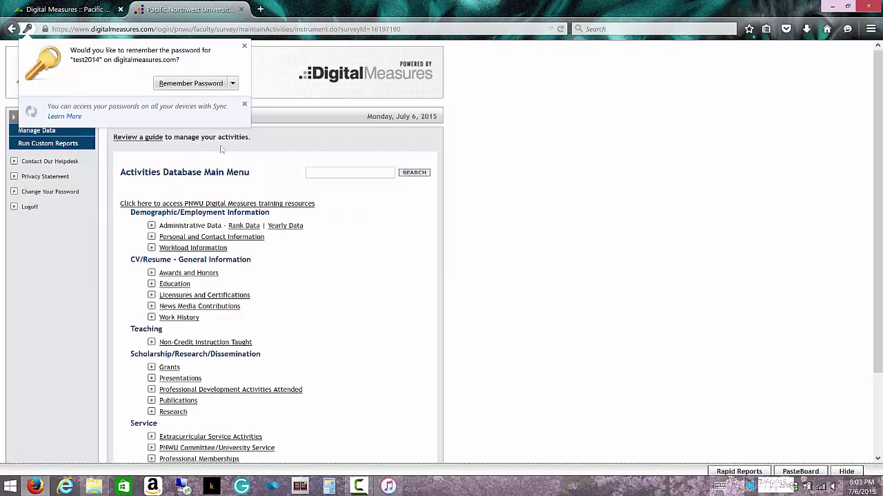
pyautogui.click(245, 46)
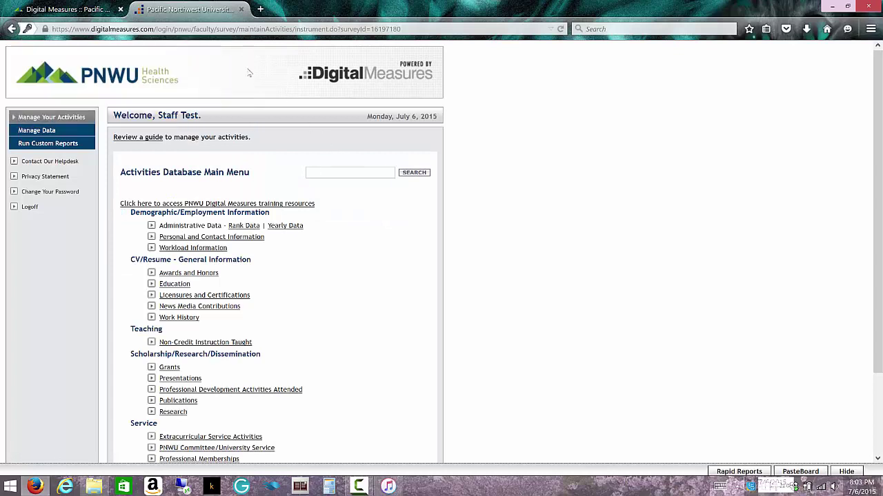
# Log off the staff account and sign in with the faculty test account's credentials.
pyautogui.click(29, 208)
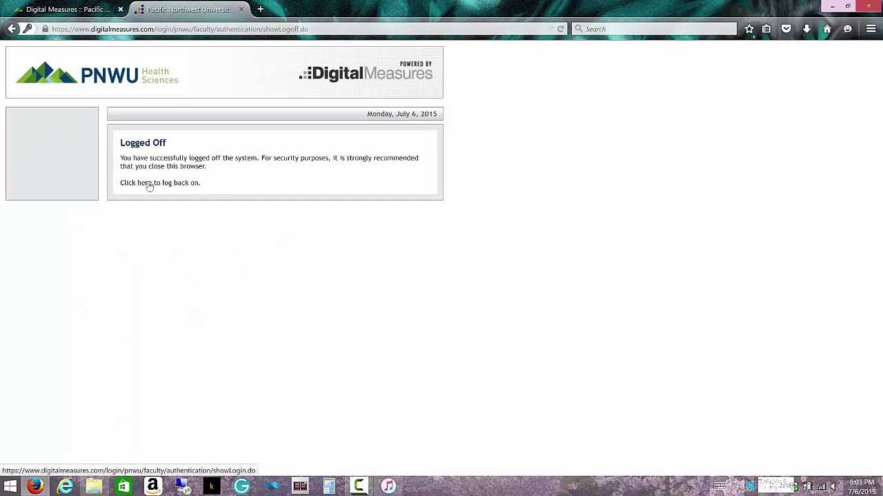
pyautogui.click(146, 184)
pyautogui.click(240, 171)
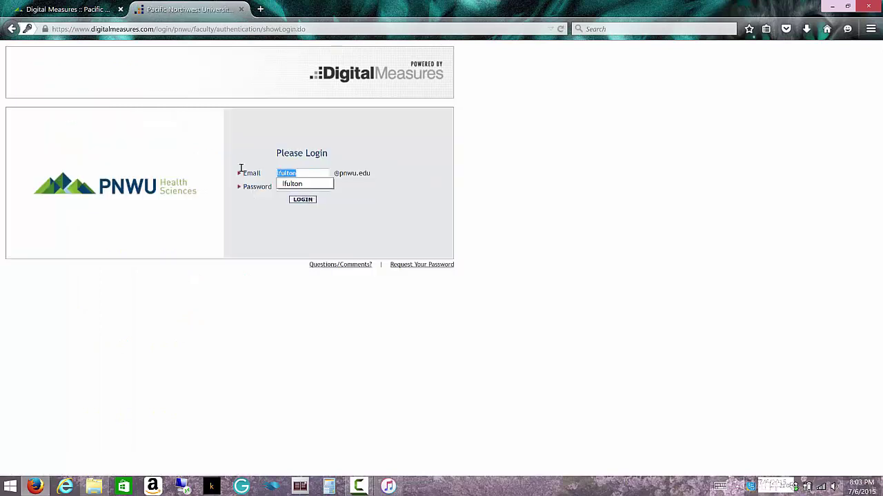
pyautogui.write('test2013')
pyautogui.press('Tab')
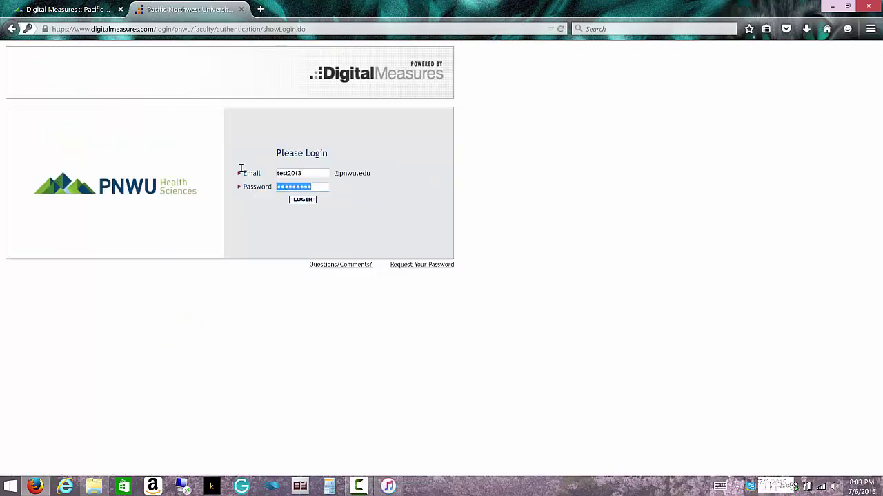
pyautogui.write('***')
pyautogui.press('Return')
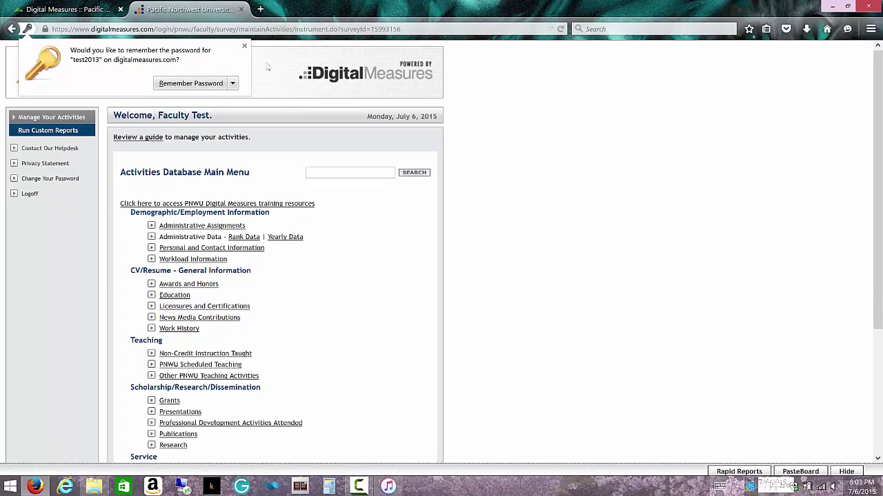
pyautogui.click(244, 46)
pyautogui.scroll(-3, 371, 259)
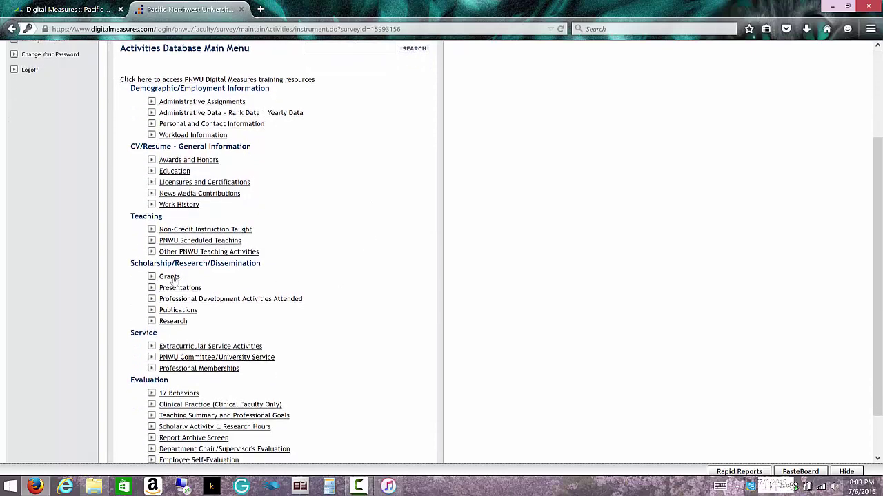
# Open the faculty account's Grants list and view the Building Gift record.
pyautogui.click(170, 277)
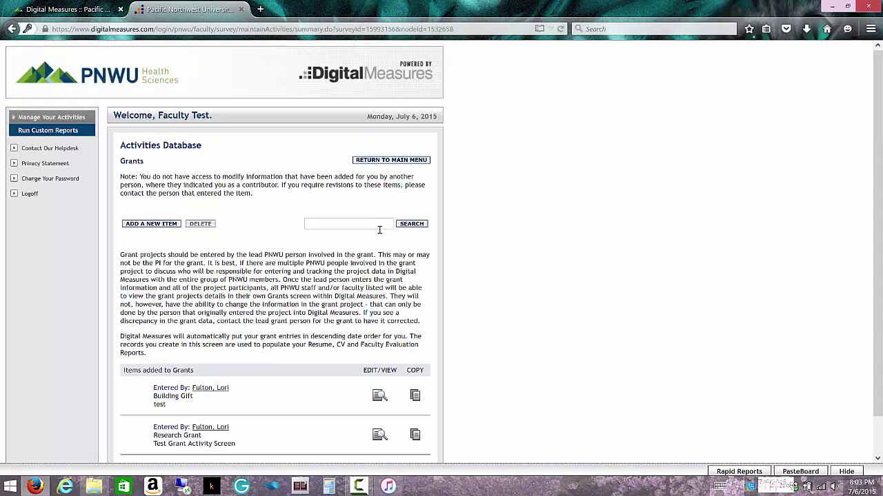
pyautogui.scroll(-1, 338, 297)
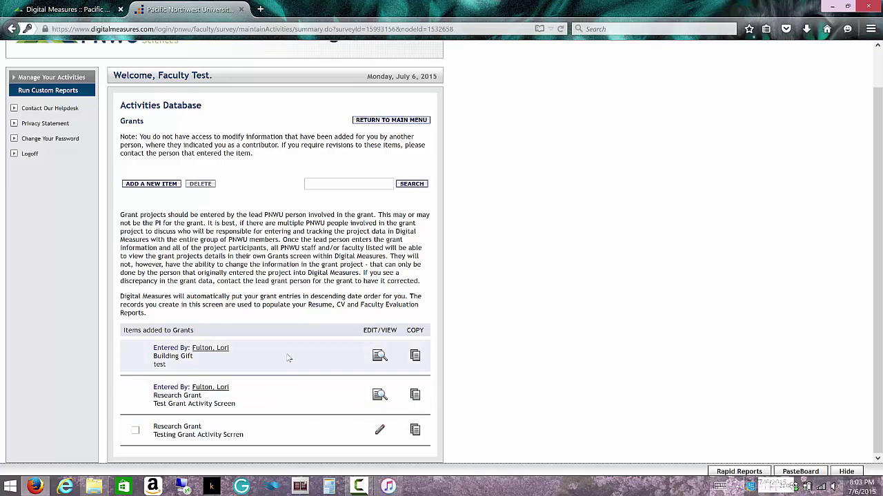
pyautogui.click(379, 356)
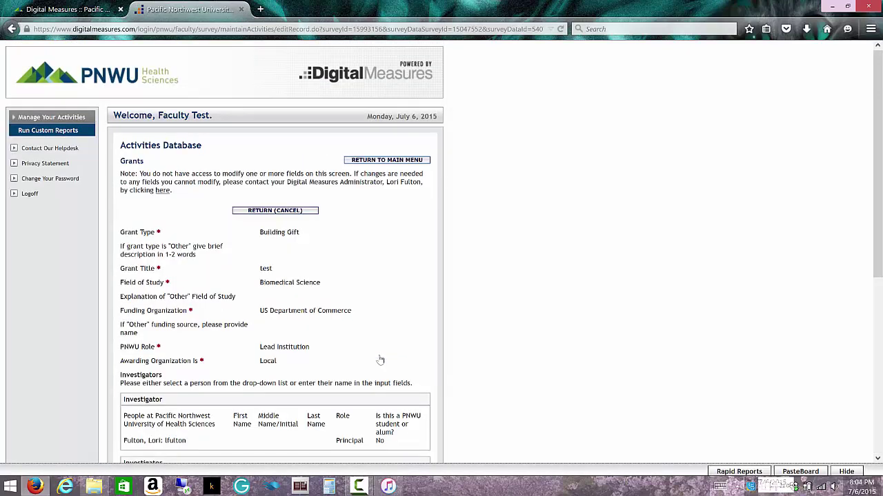
# Review the read-only Building Gift record, then return to the Grants list.
pyautogui.scroll(-2, 400, 330)
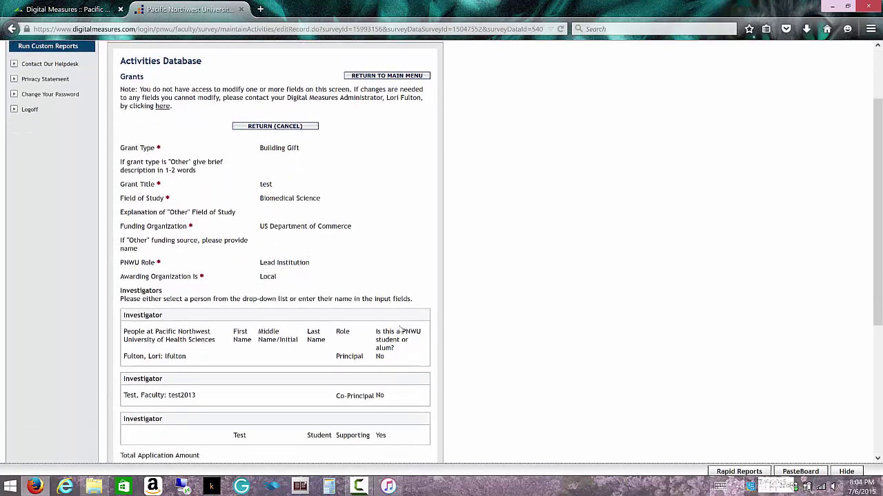
pyautogui.scroll(-1, 400, 327)
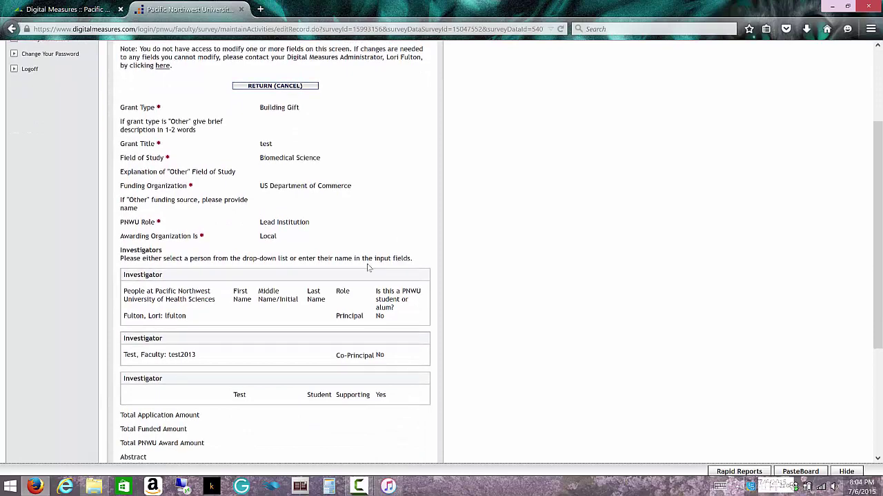
pyautogui.scroll(-4, 368, 269)
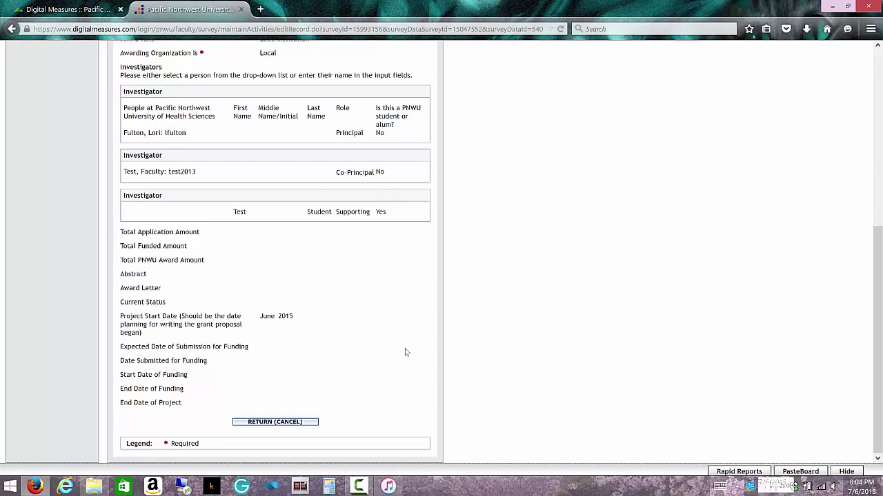
pyautogui.scroll(5, 405, 352)
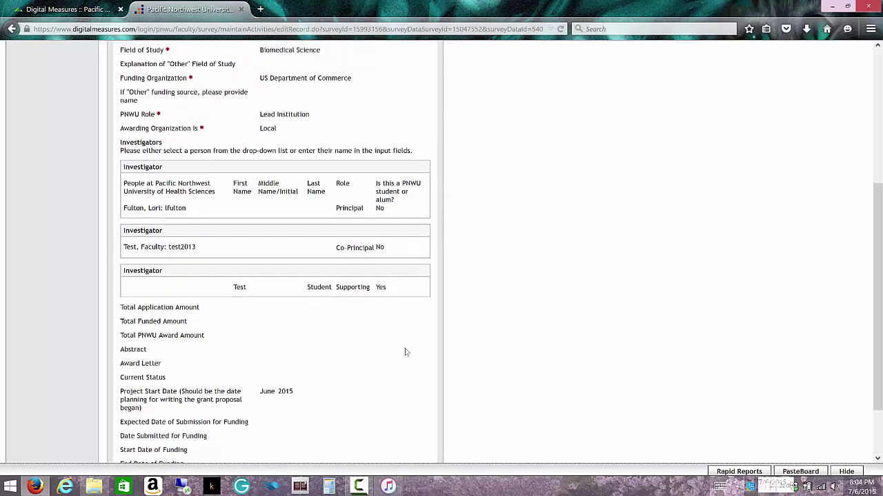
pyautogui.scroll(1, 405, 353)
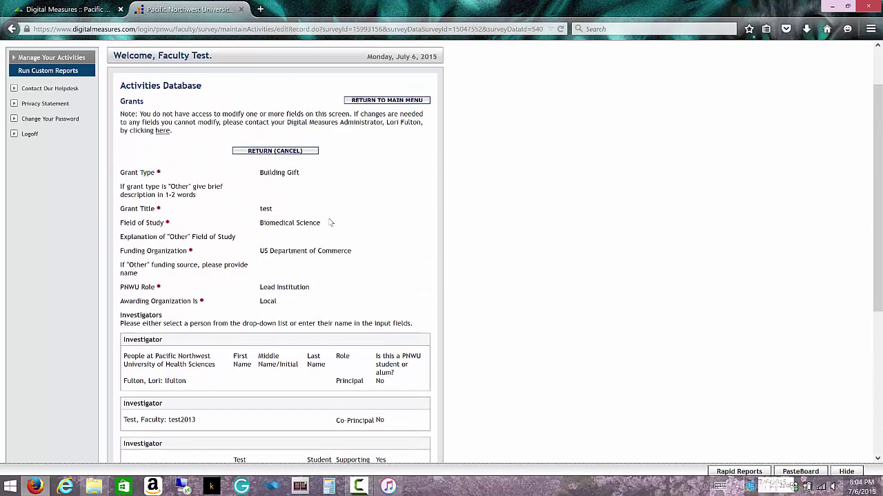
pyautogui.click(296, 152)
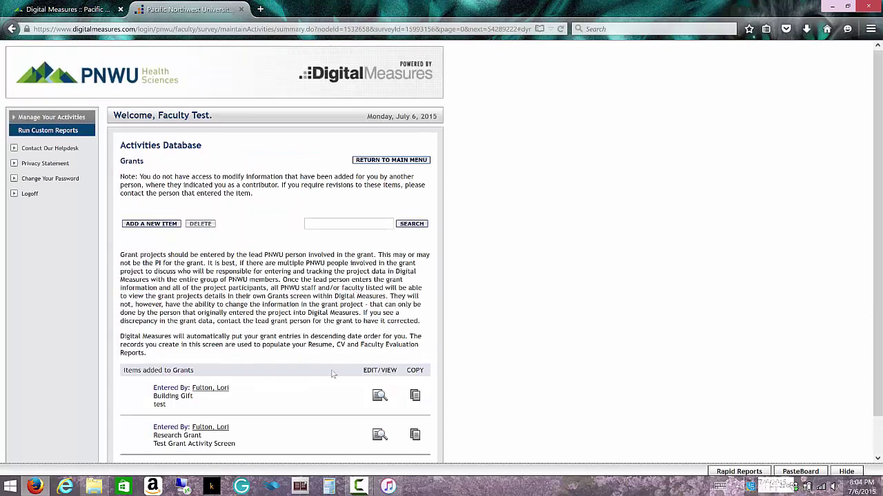
pyautogui.click(379, 438)
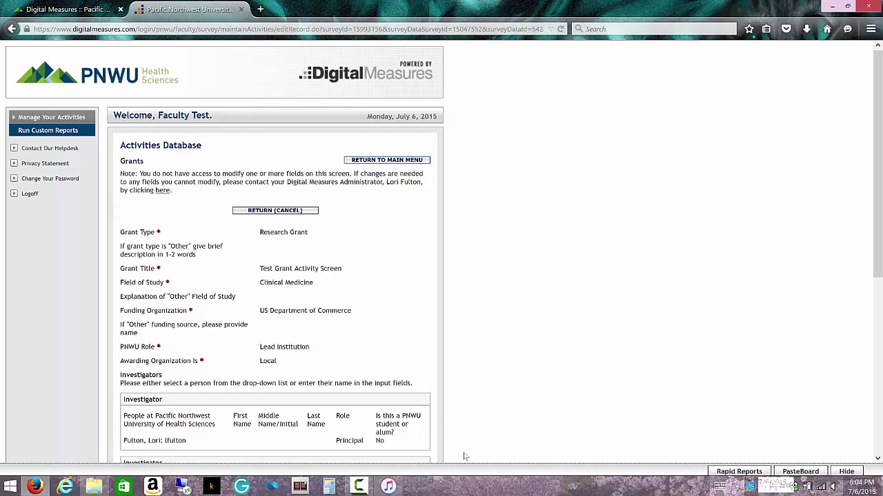
pyautogui.scroll(-2, 398, 305)
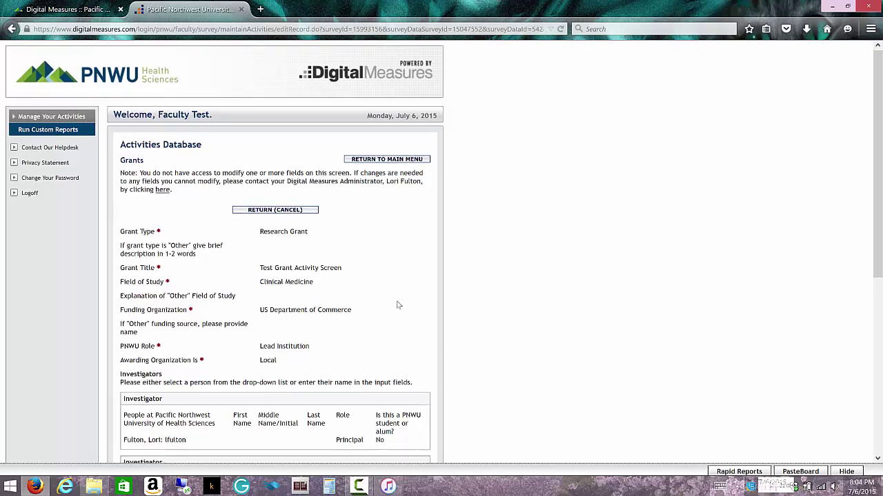
pyautogui.scroll(-2, 398, 305)
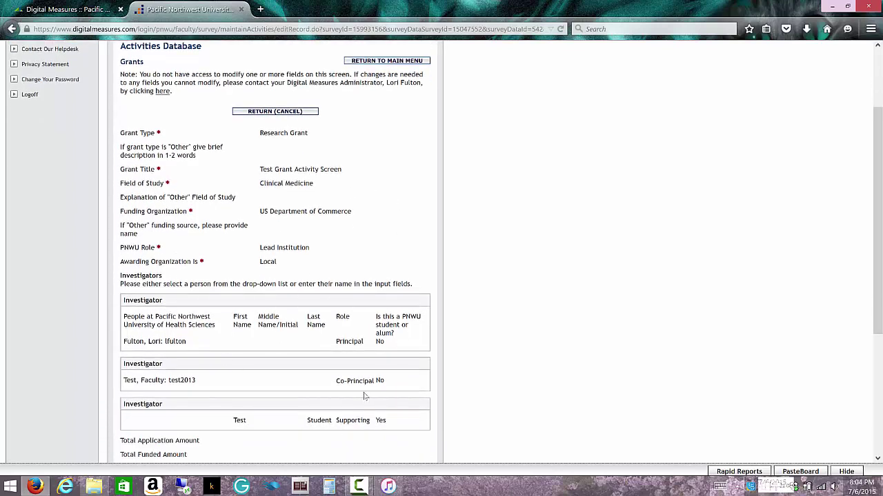
pyautogui.scroll(-6, 363, 398)
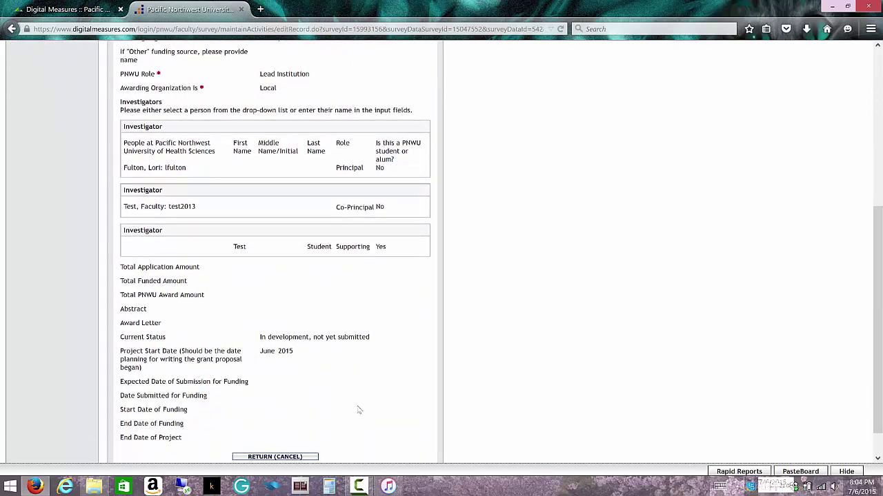
pyautogui.click(310, 457)
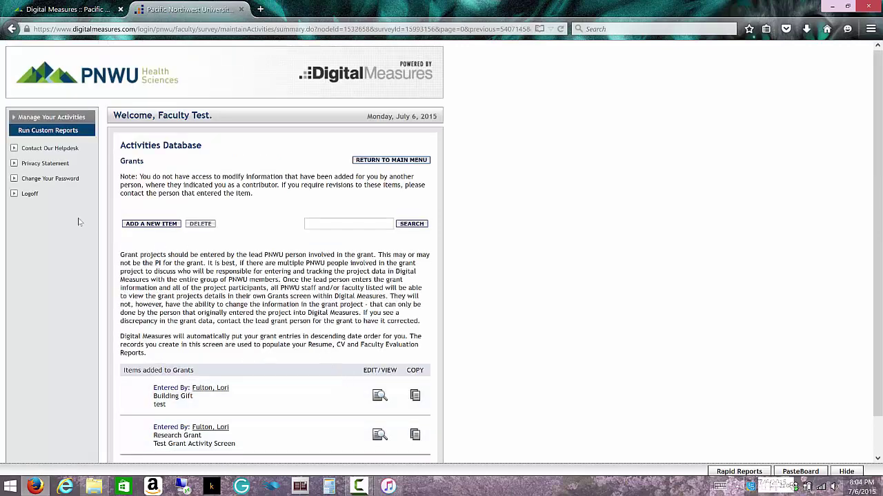
# Log off the faculty test account via the left-panel Logoff link.
pyautogui.click(28, 198)
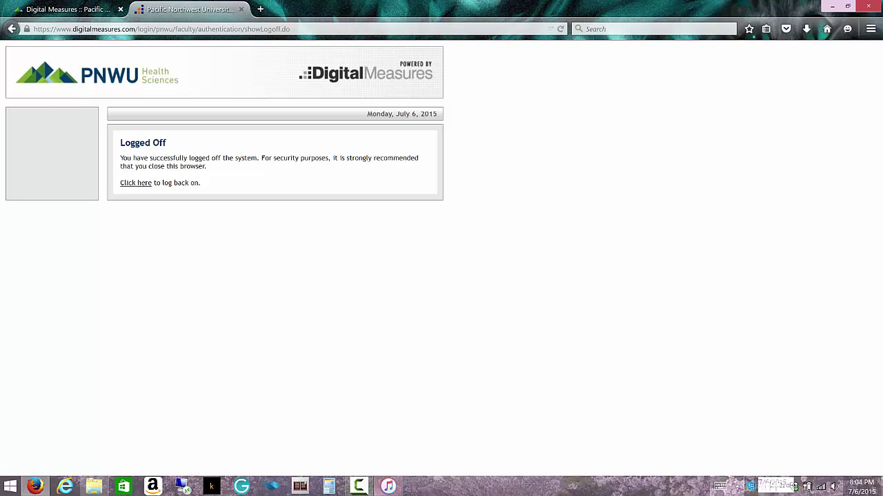
pyautogui.click(358, 487)
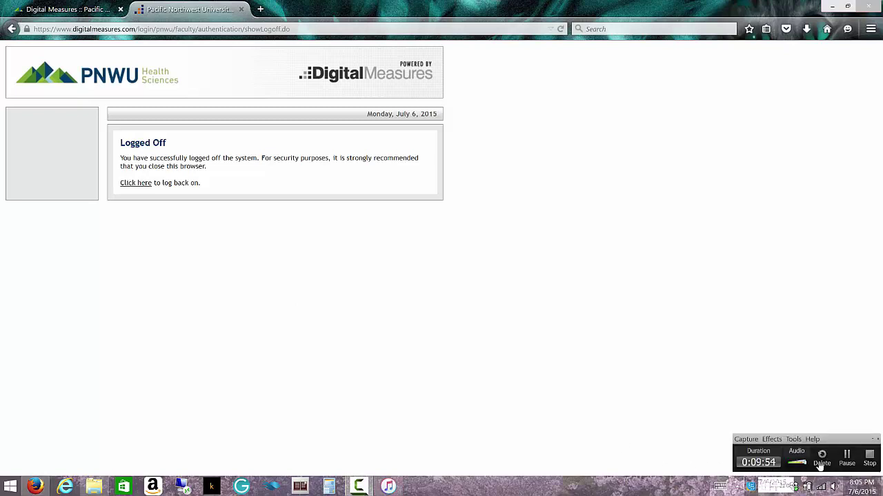